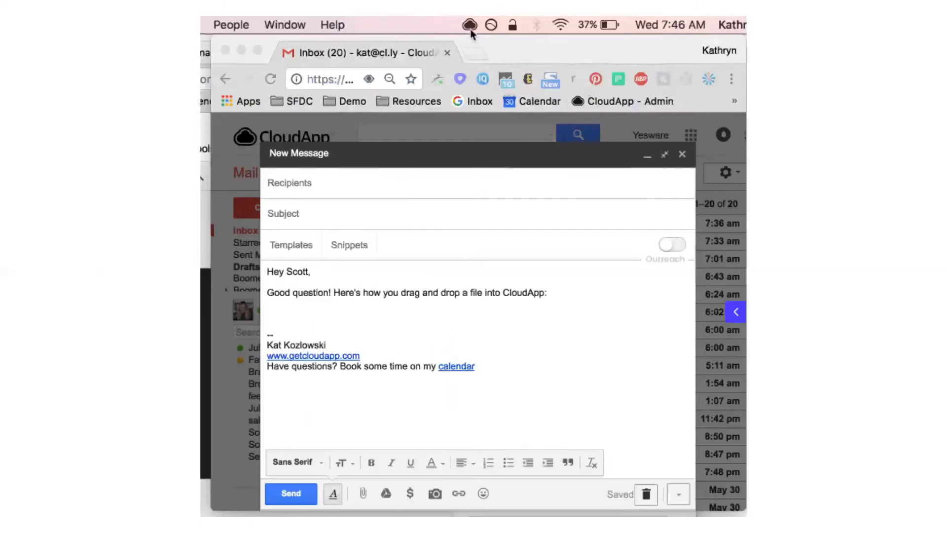
- Drag the second screen recording from CloudApp's recent uploads inline into the Gmail draft body
click(469, 29)
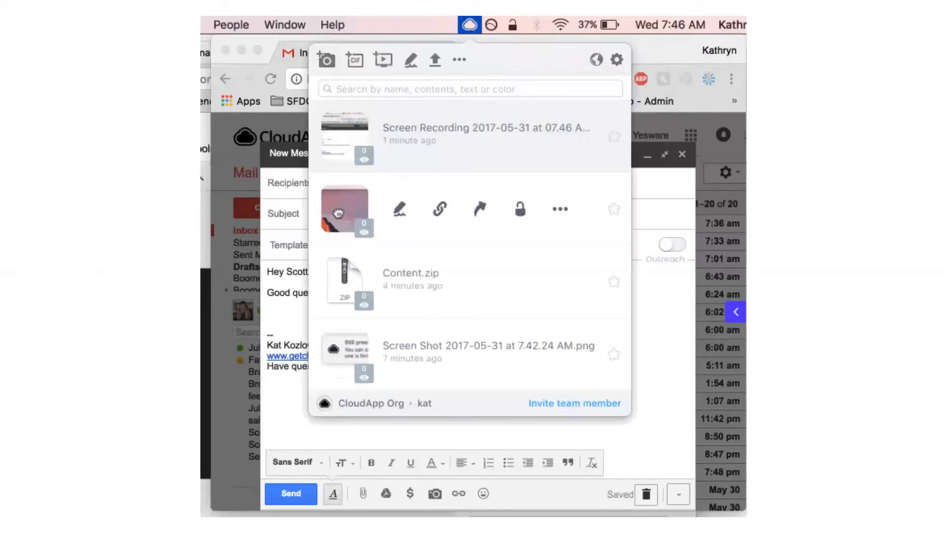
drag(333, 223, 289, 310)
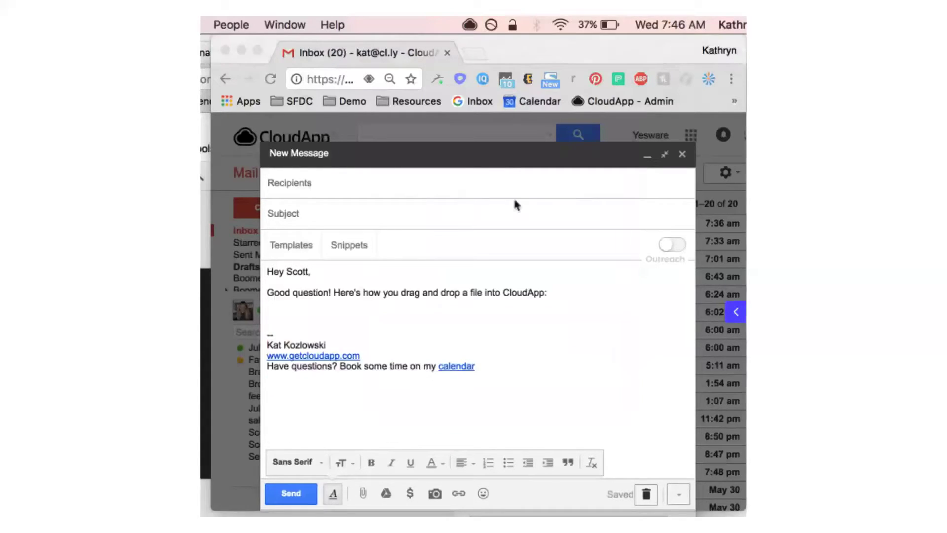
click(469, 25)
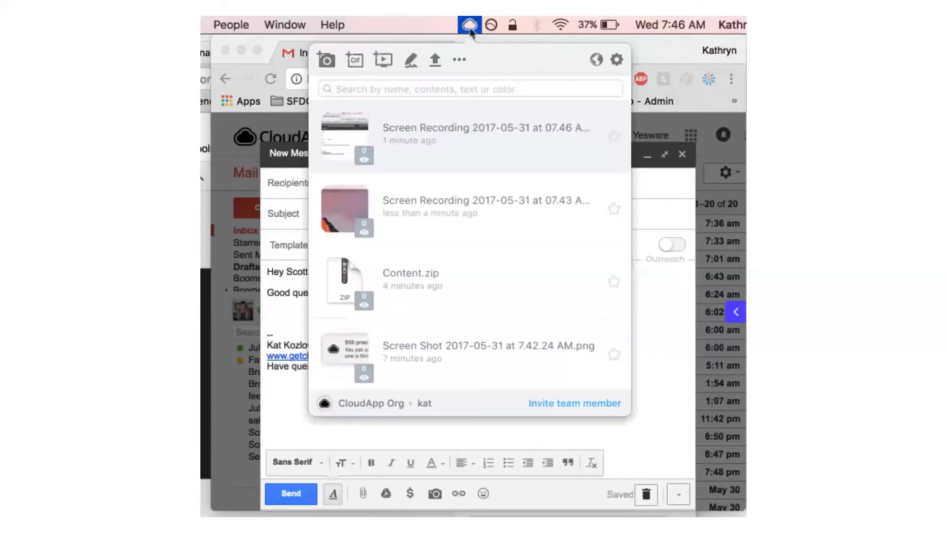
drag(343, 209, 284, 301)
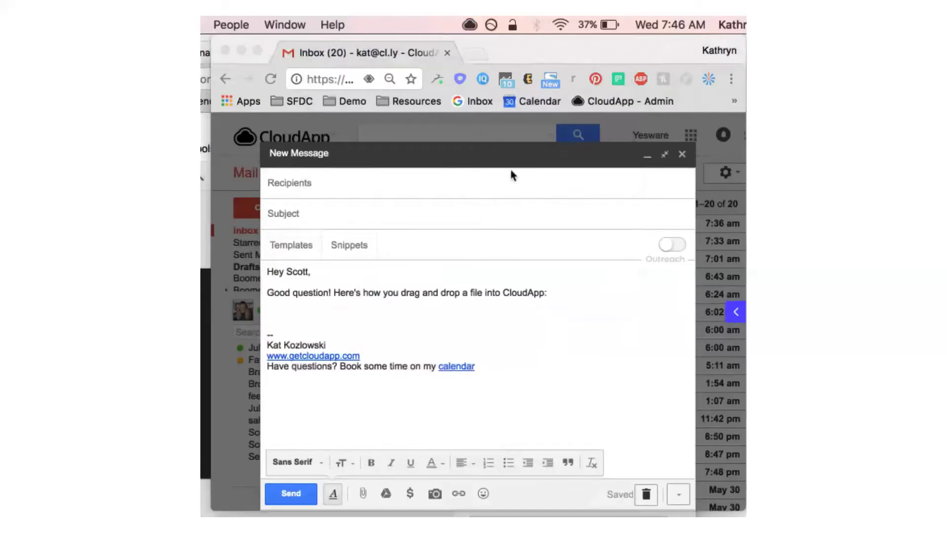
click(469, 25)
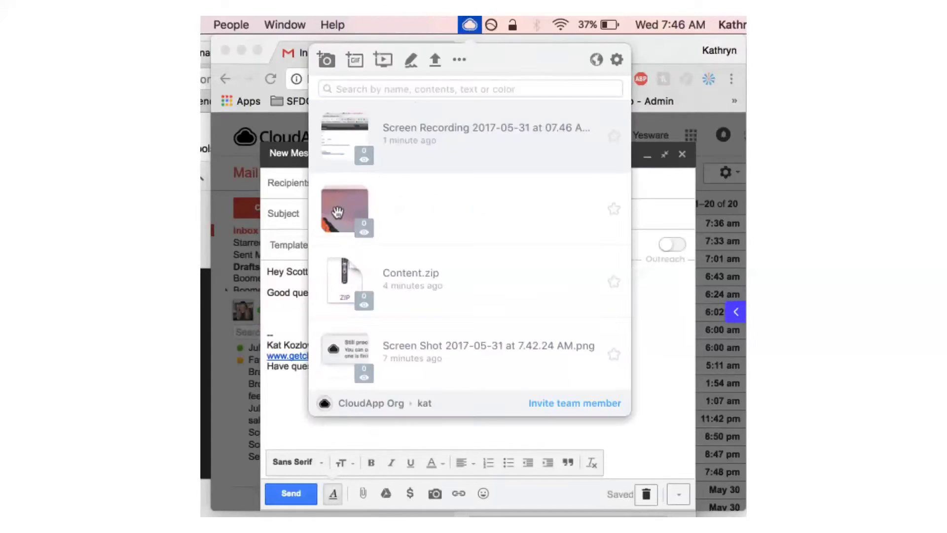
drag(338, 212, 291, 318)
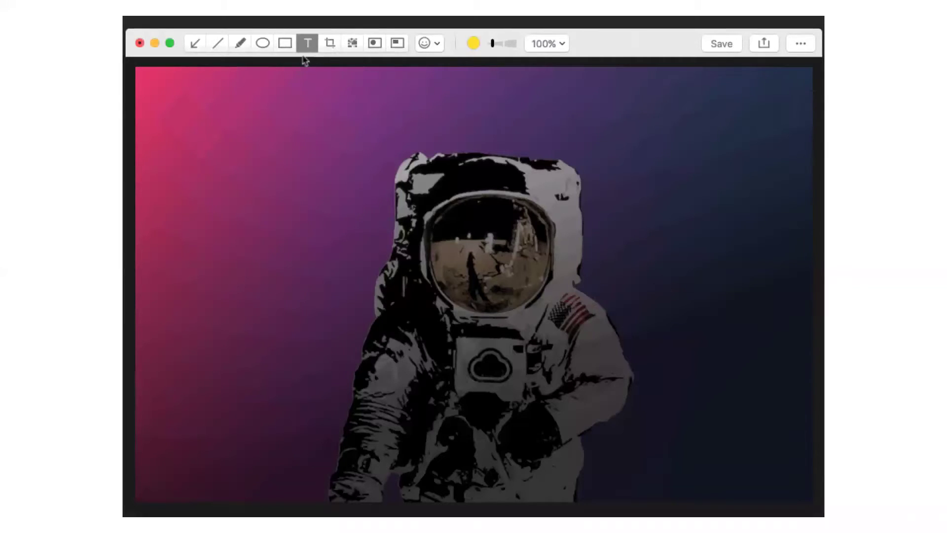
- Add 'This is on' text and an enlarged fire emoji on the astronaut's helmet, then save
click(152, 377)
text(This is)
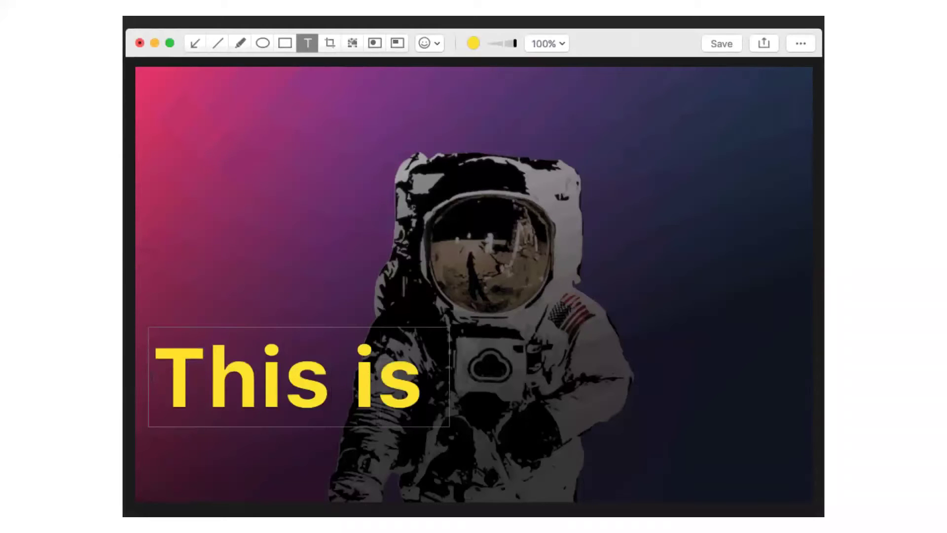
text( on)
click(423, 44)
click(343, 119)
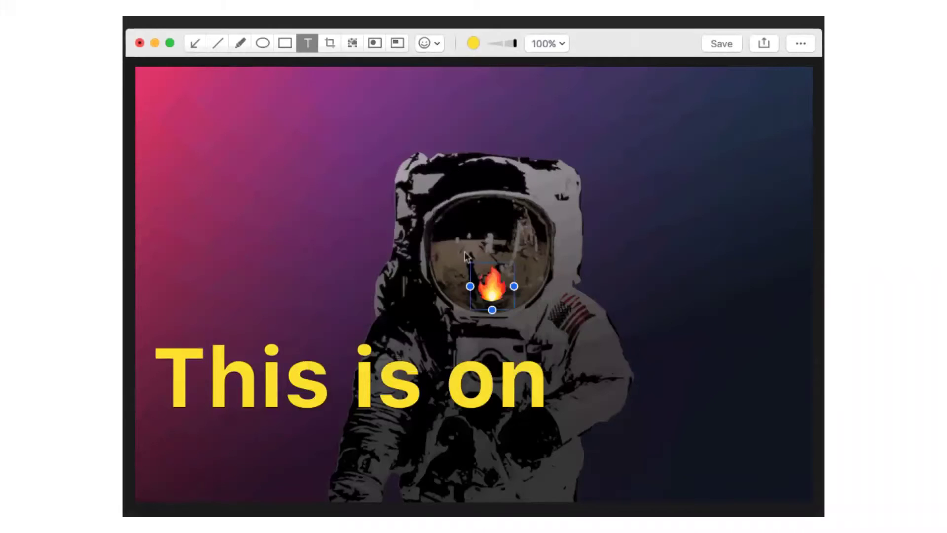
drag(493, 281, 691, 425)
click(466, 493)
key(super+s)
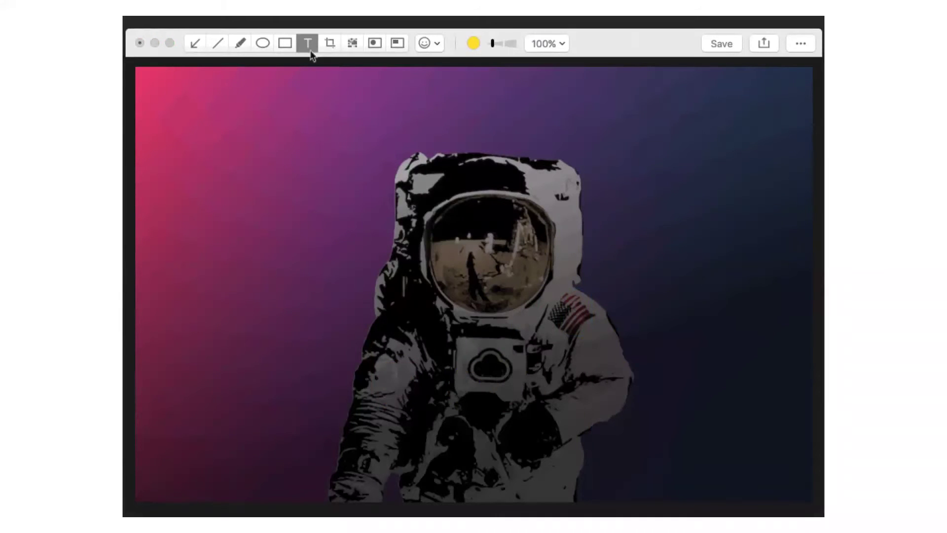
- Add another 'This is on' text box on the image's left and show the emoji choices
click(164, 341)
click(152, 377)
text(This is on)
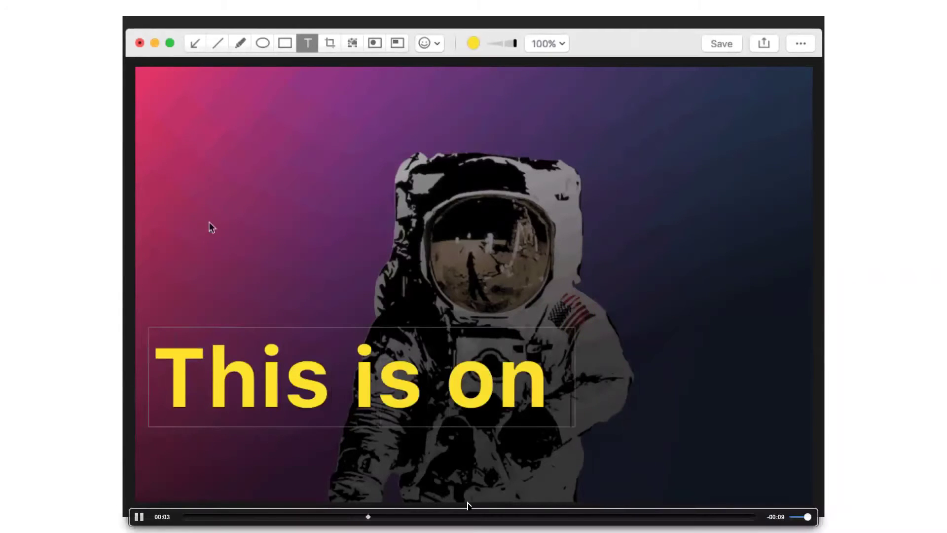
click(424, 43)
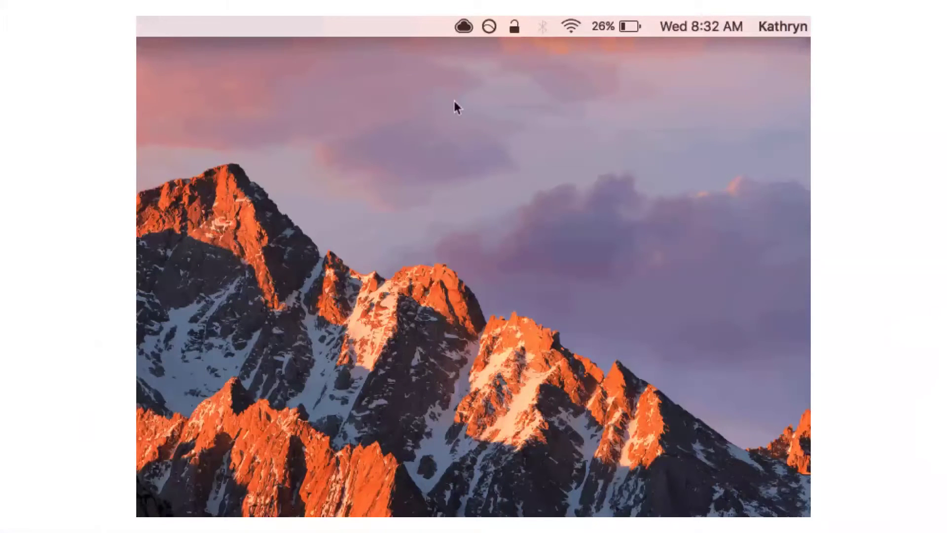
- In CloudApp Preferences, keep 'Share link' as the item copied when sharing
click(464, 27)
click(636, 67)
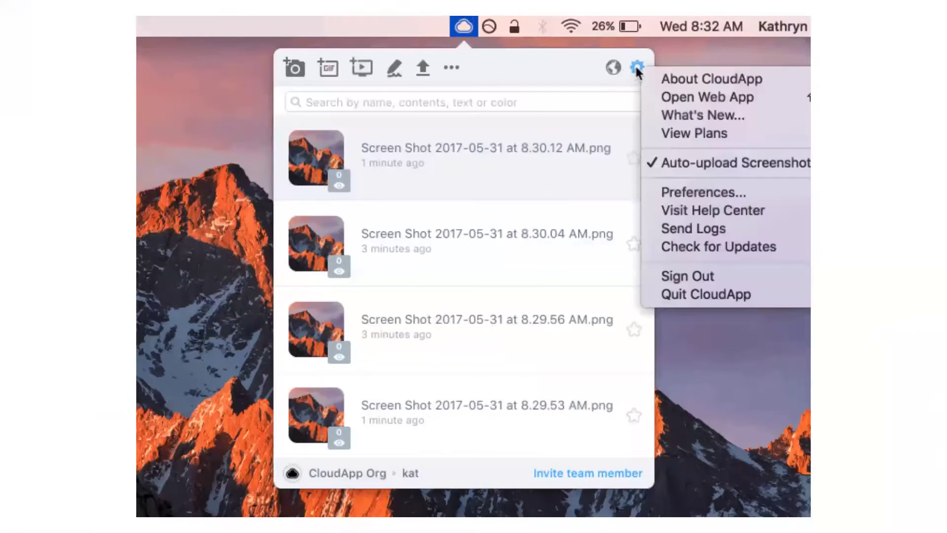
click(691, 193)
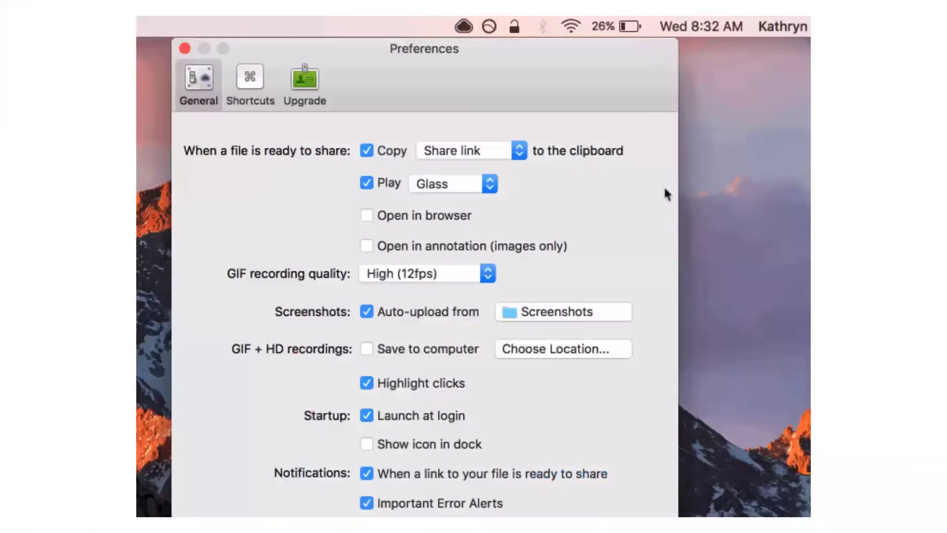
click(498, 148)
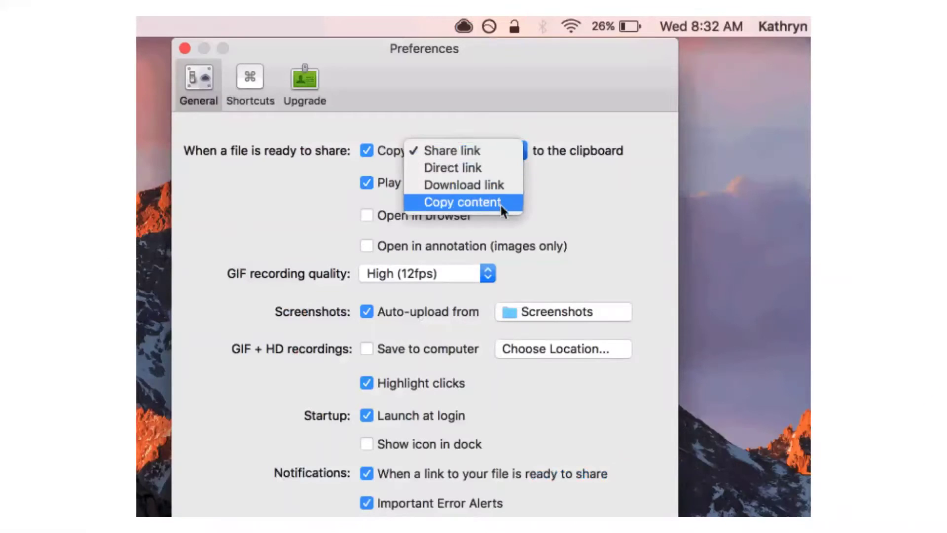
click(496, 355)
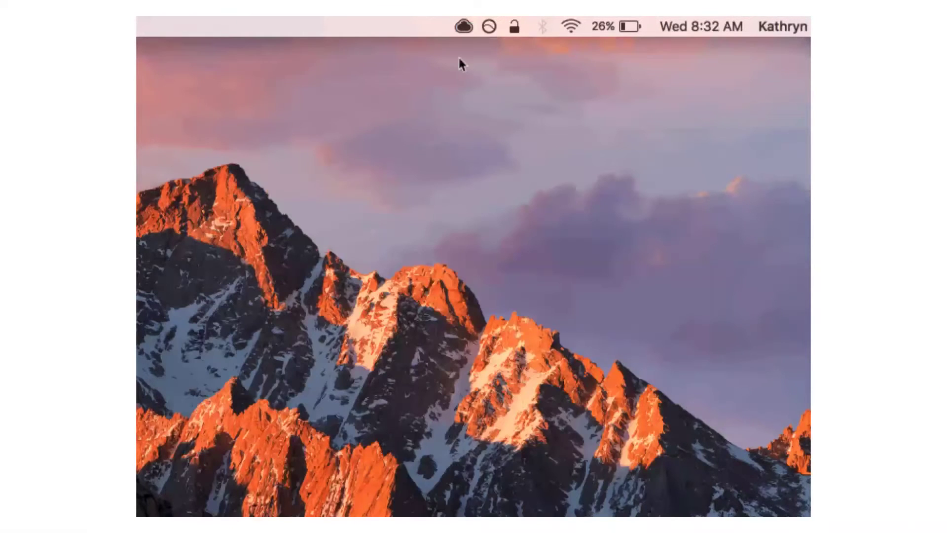
- Reopen CloudApp Preferences and display the clipboard copy options again
click(464, 26)
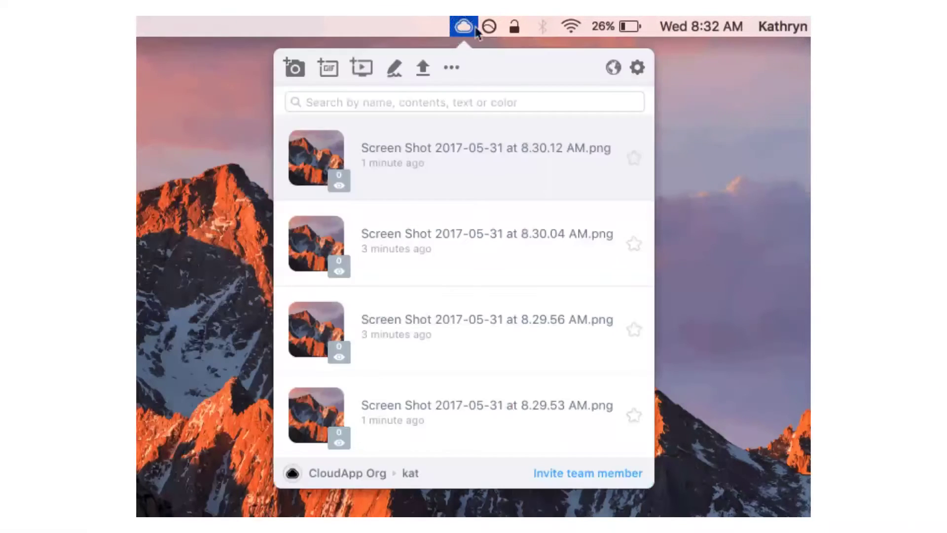
click(636, 68)
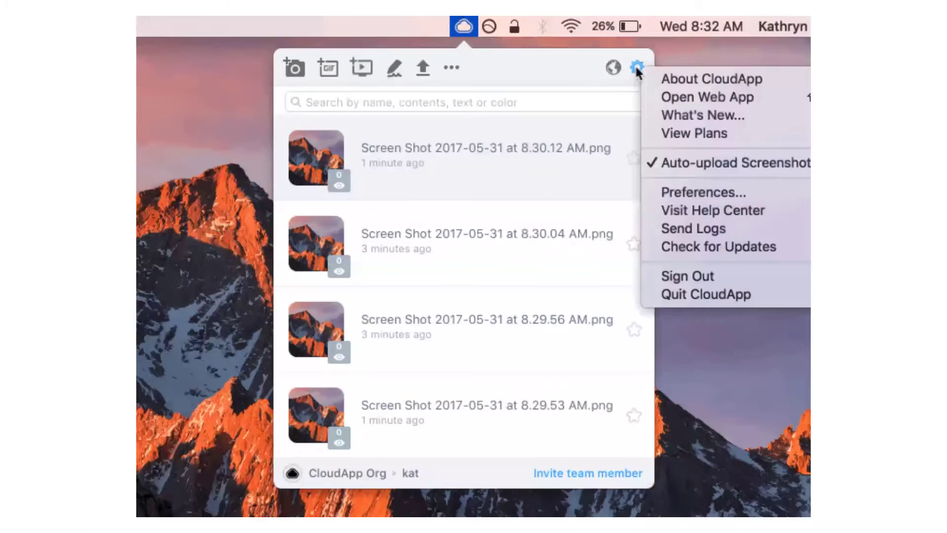
click(690, 195)
click(499, 149)
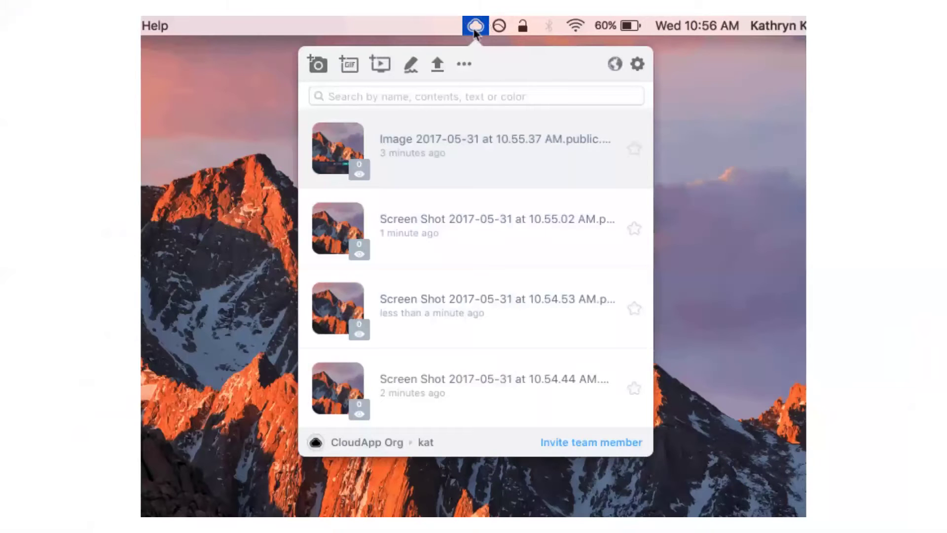
- Open the webcam video recorder from the extra capture options, then close it
click(466, 63)
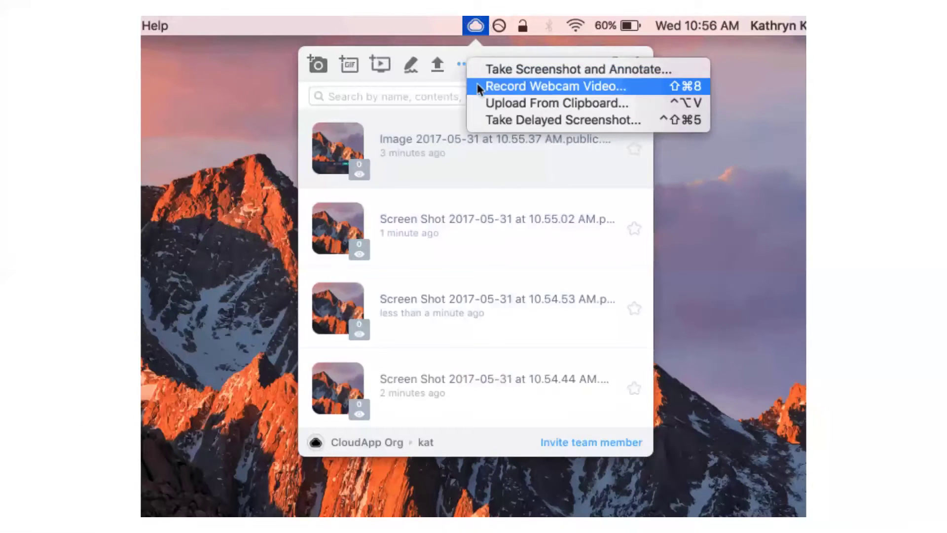
click(477, 87)
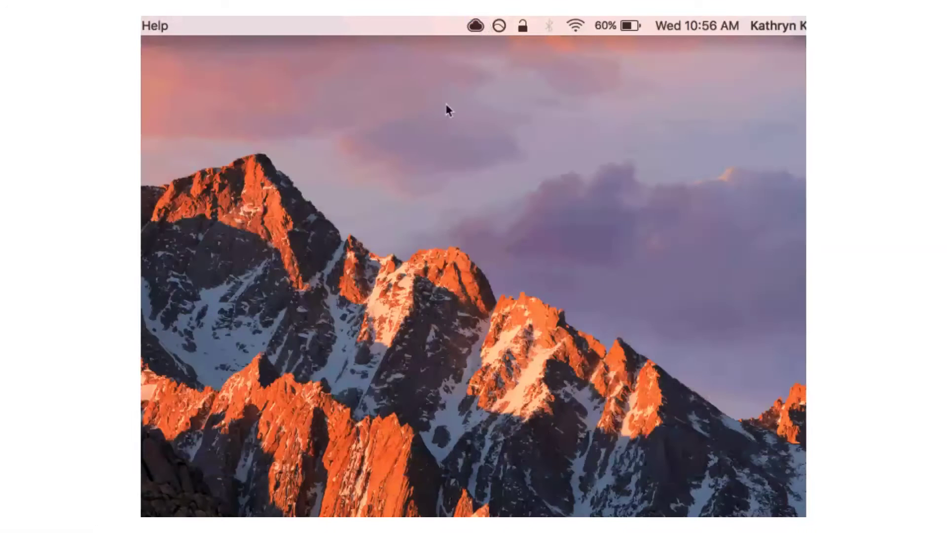
click(474, 26)
click(466, 64)
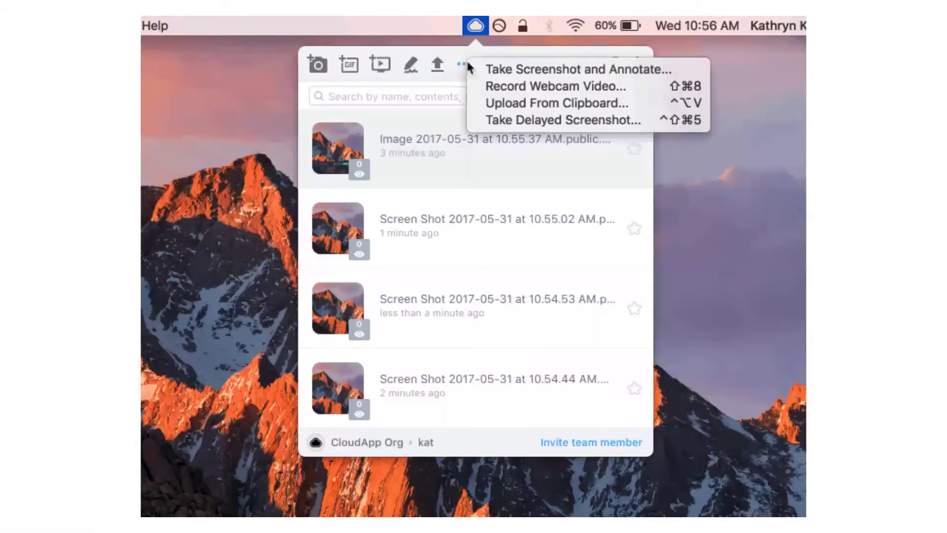
click(477, 85)
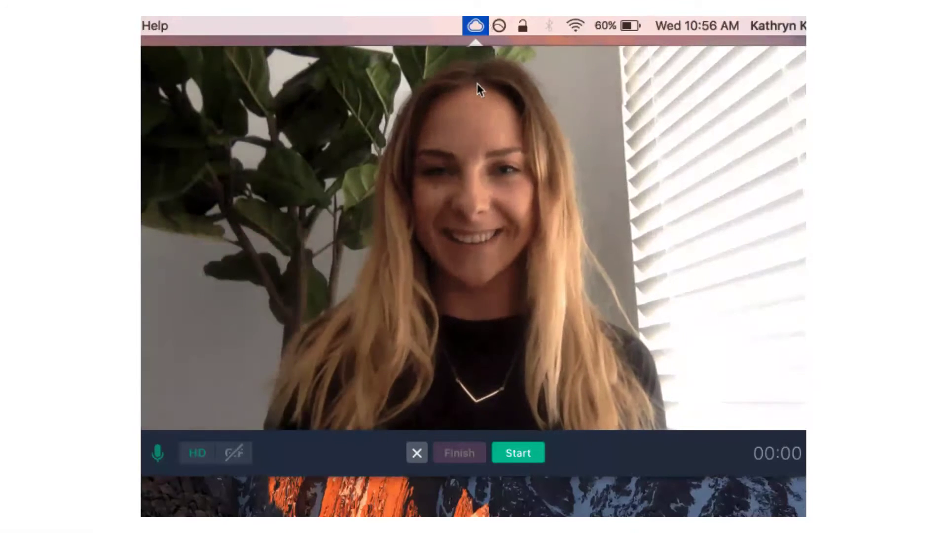
click(416, 453)
- Reopen the webcam recorder twice from the uploads list's extra capture options
click(475, 25)
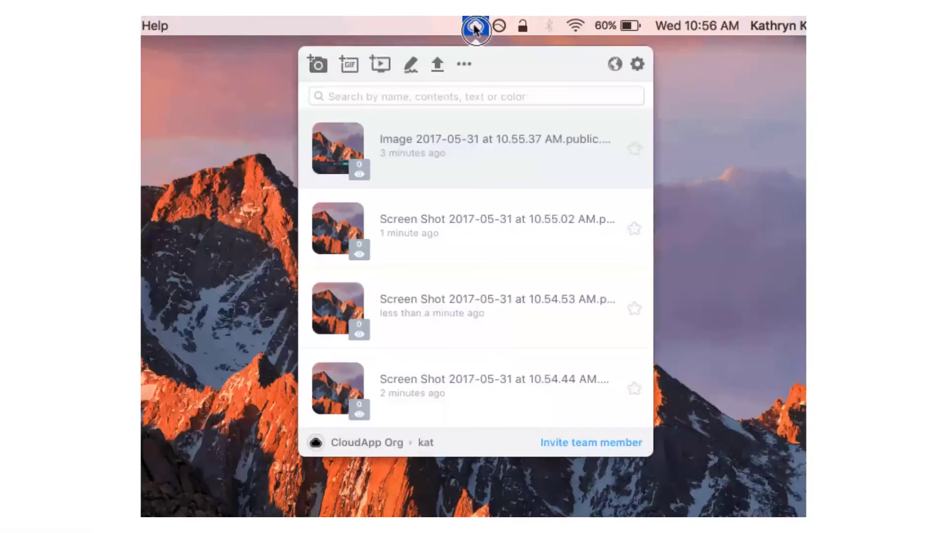
click(466, 63)
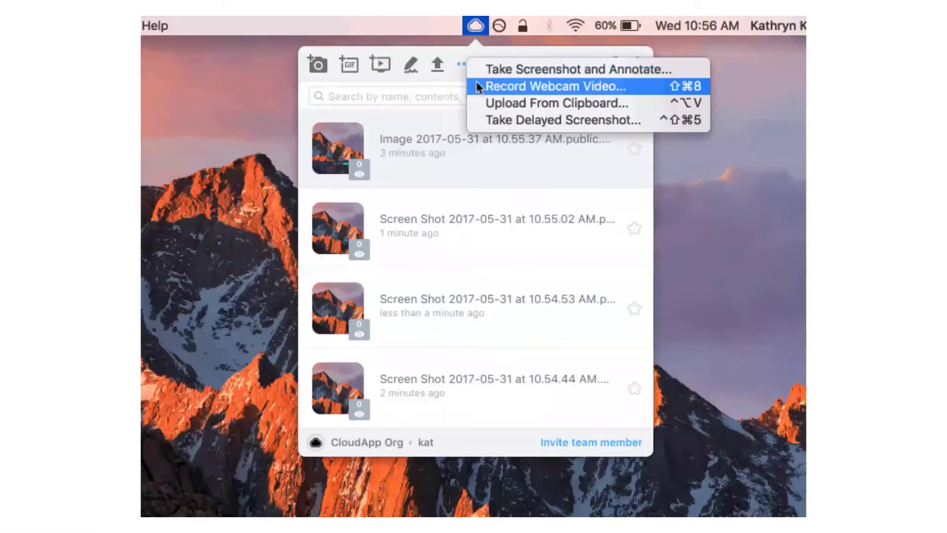
click(555, 86)
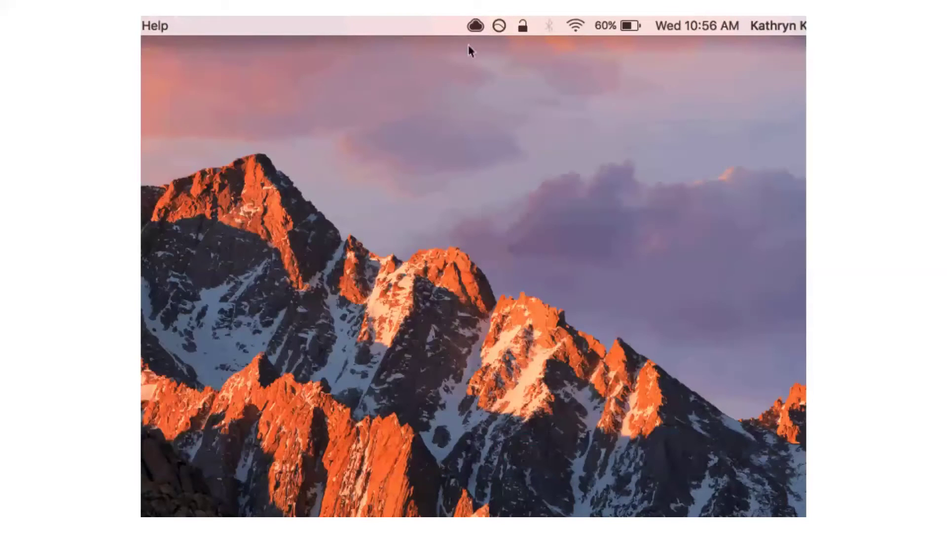
click(475, 25)
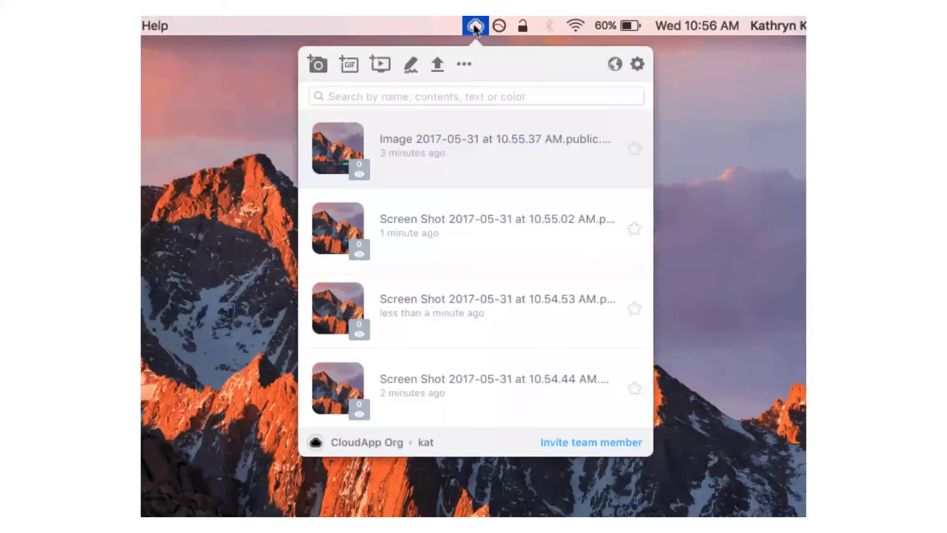
click(466, 66)
click(477, 84)
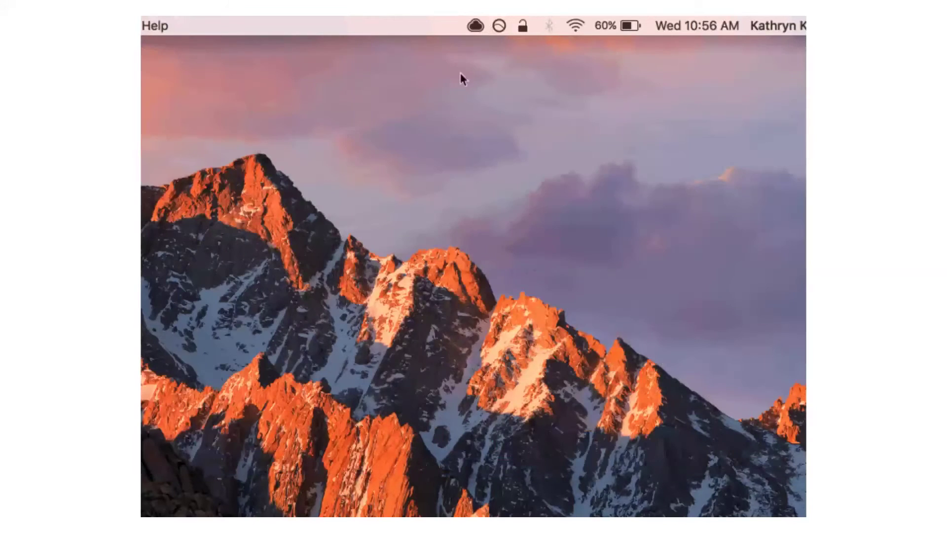
- Open and dismiss the webcam recorder twice more, leaving it open with live preview
click(475, 25)
click(463, 64)
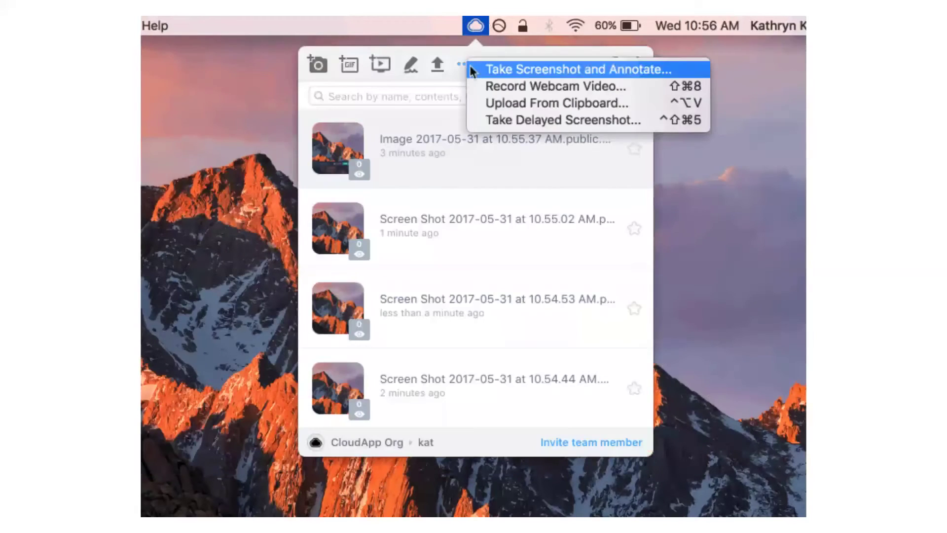
click(477, 85)
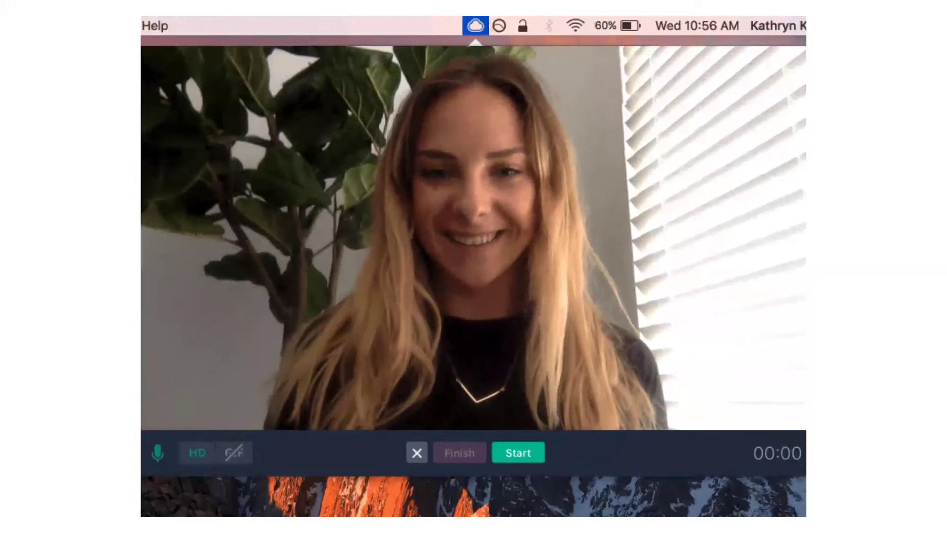
key(Escape)
click(475, 26)
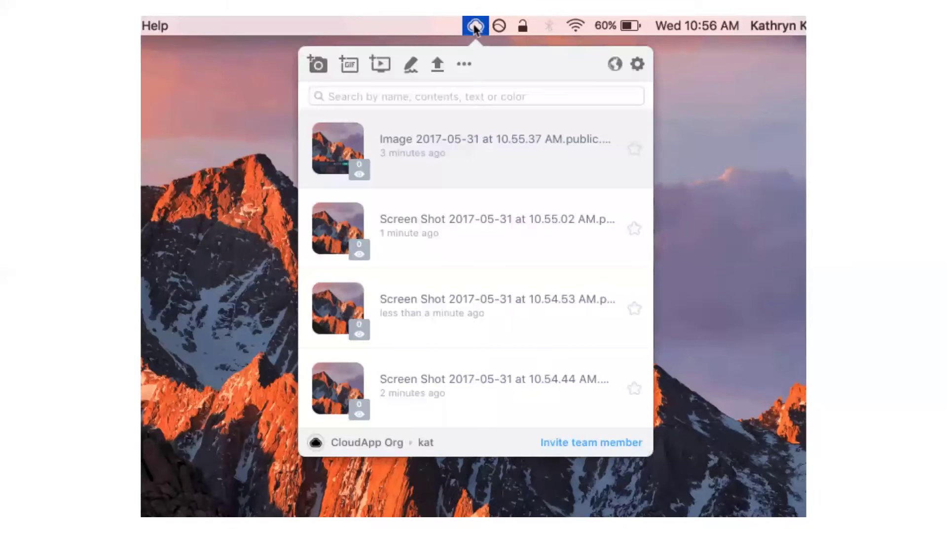
click(465, 64)
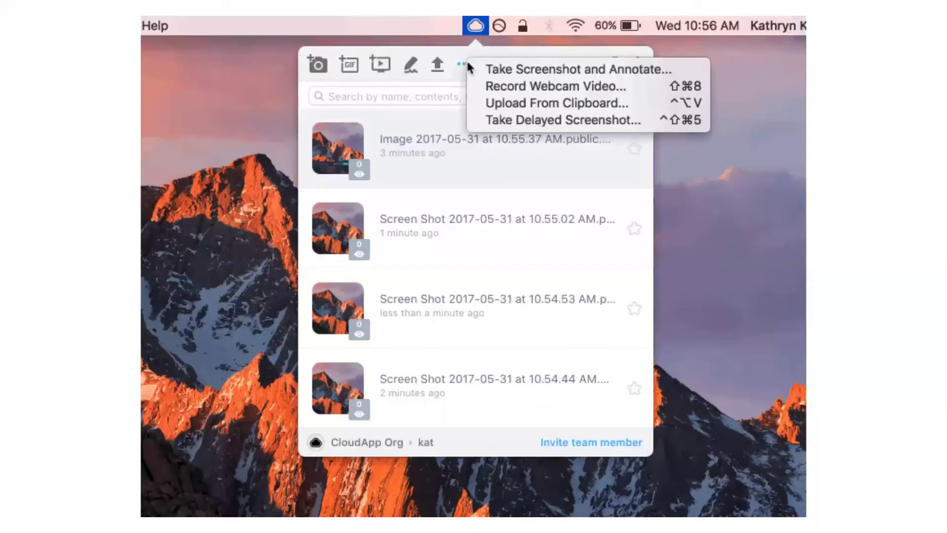
click(477, 87)
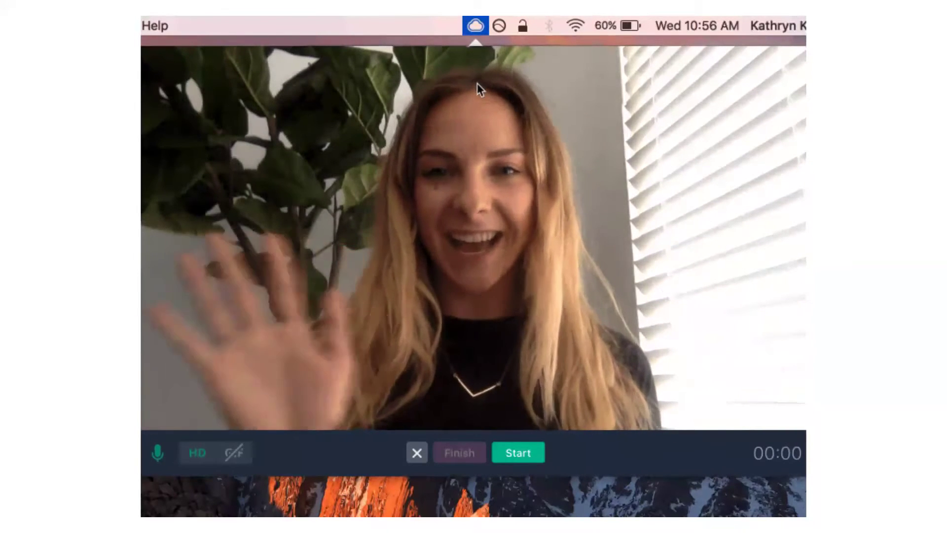
key(Escape)
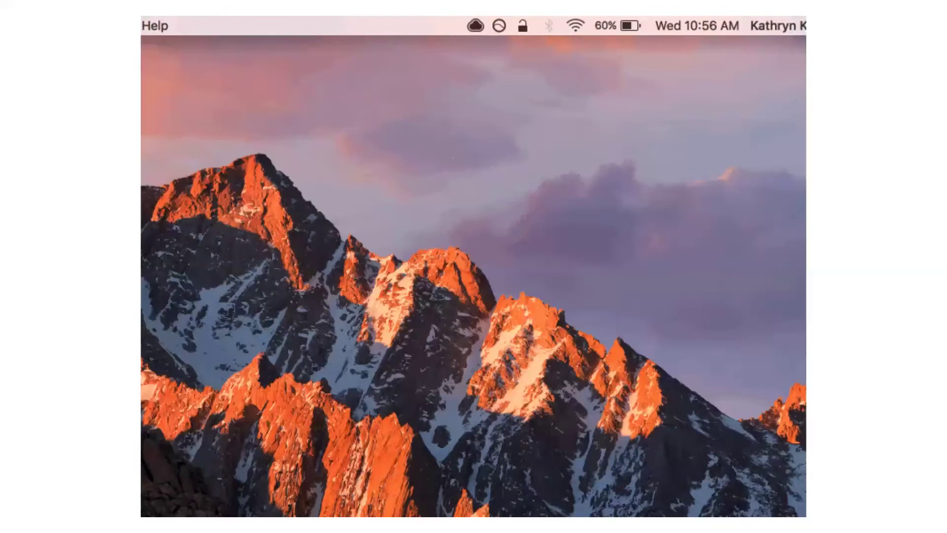
click(474, 26)
click(463, 64)
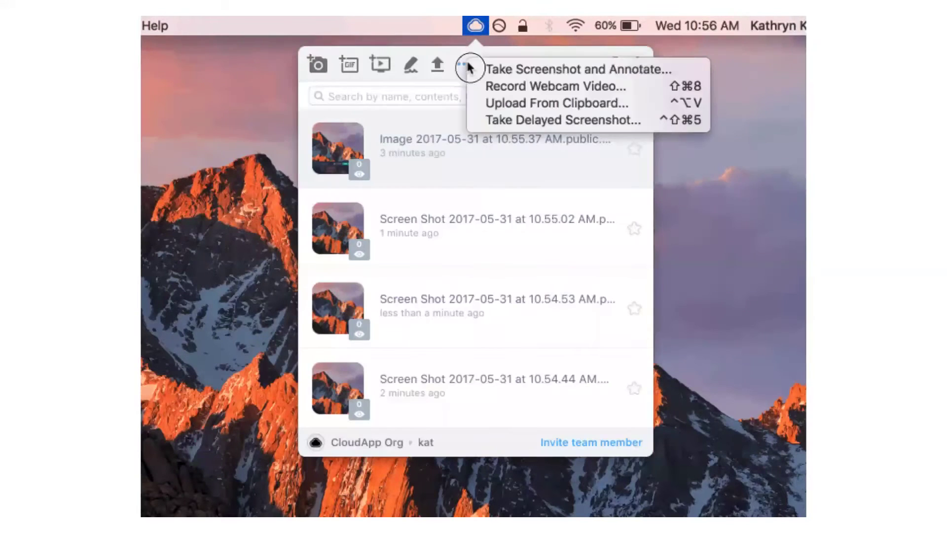
click(479, 86)
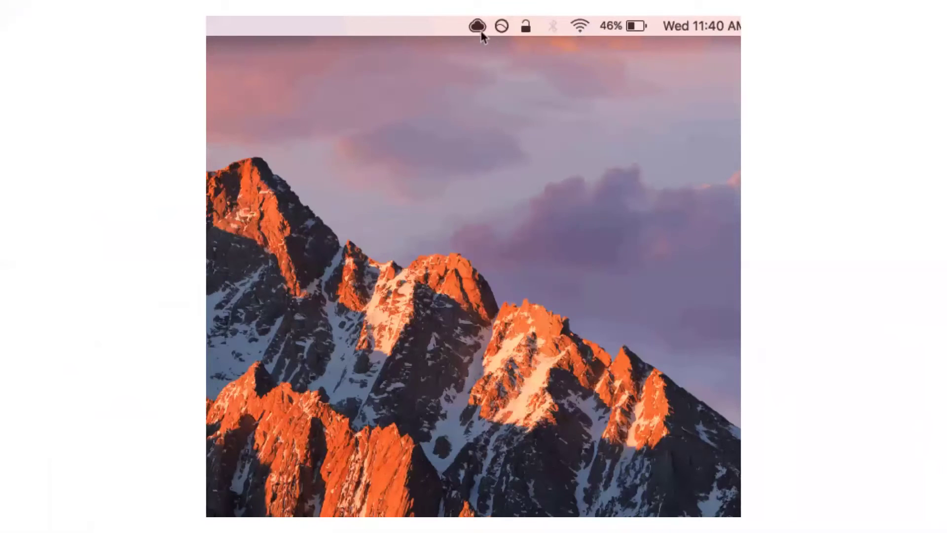
- Open the latest recording's share settings and view its link expiry choices, leaving Never
click(477, 28)
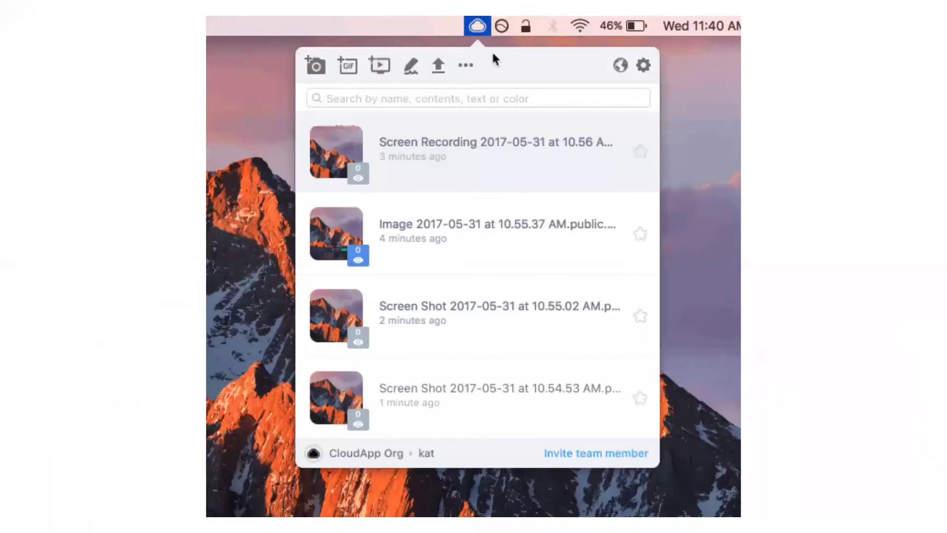
mouse_move(531, 129)
click(534, 153)
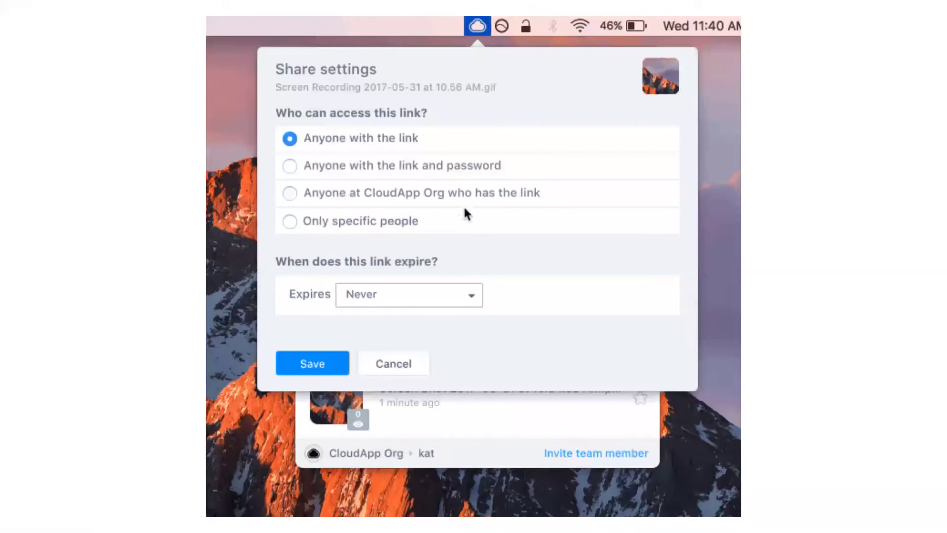
click(451, 295)
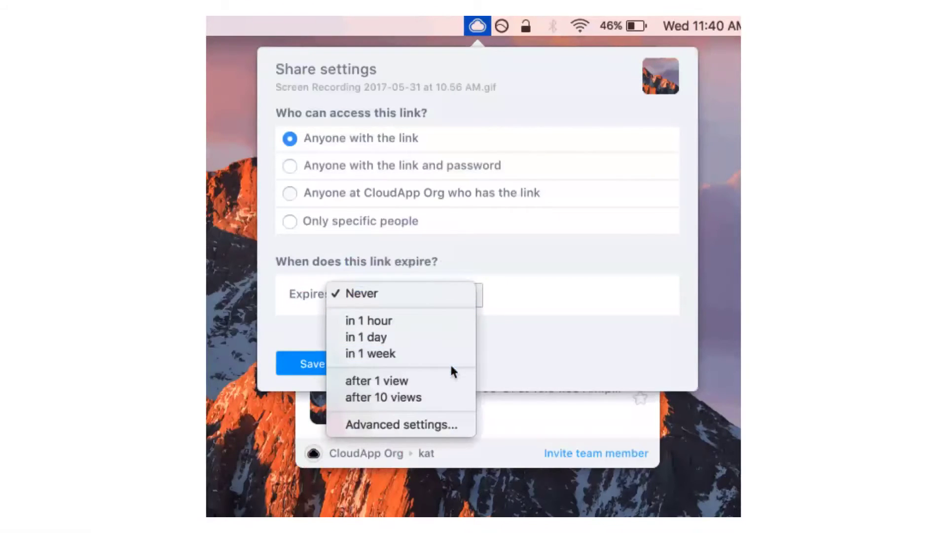
click(453, 424)
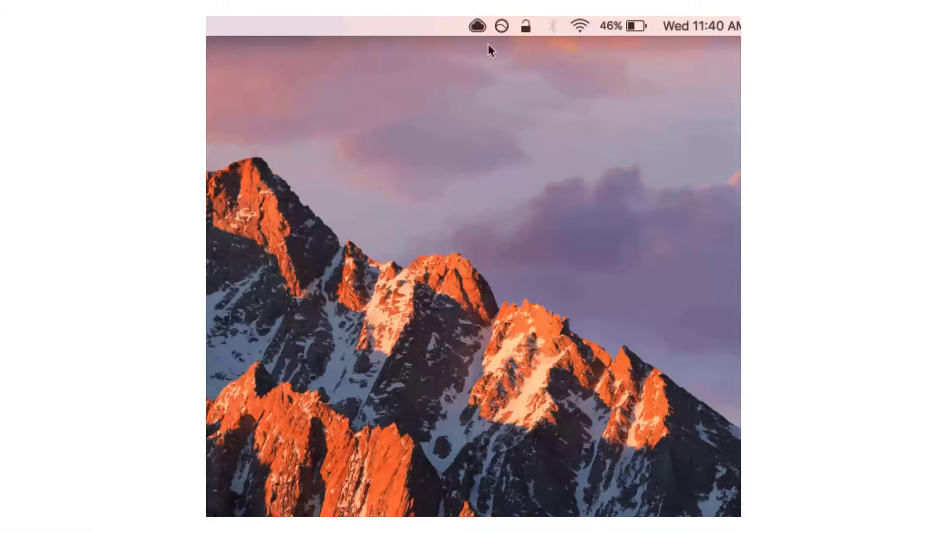
click(477, 26)
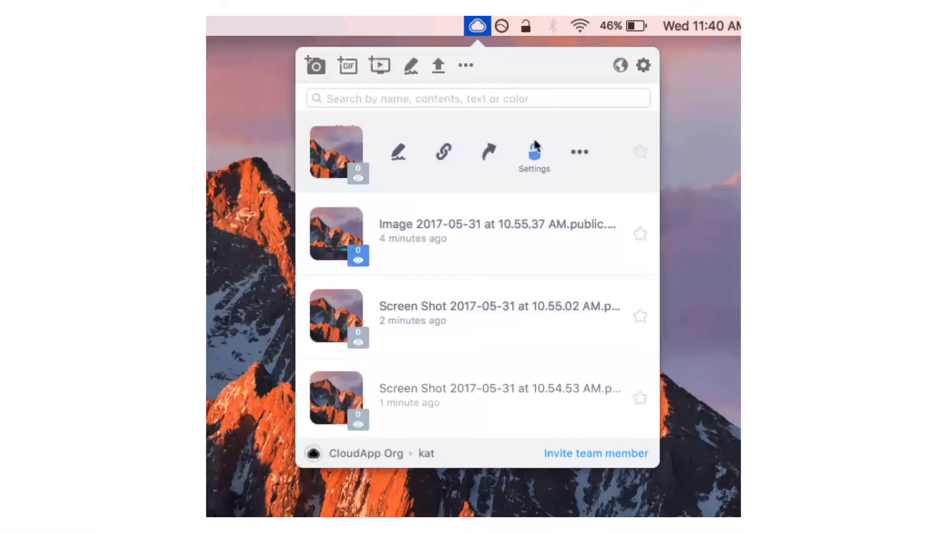
click(535, 156)
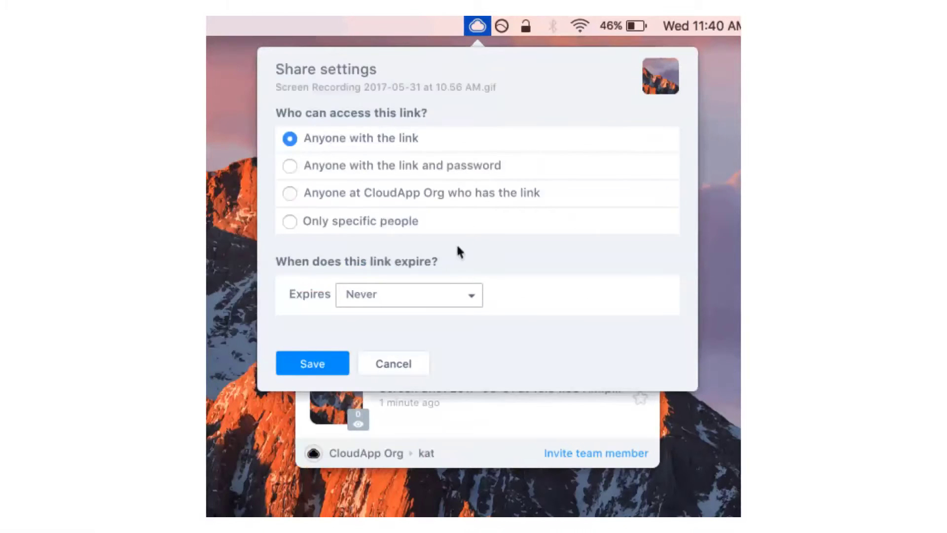
click(451, 296)
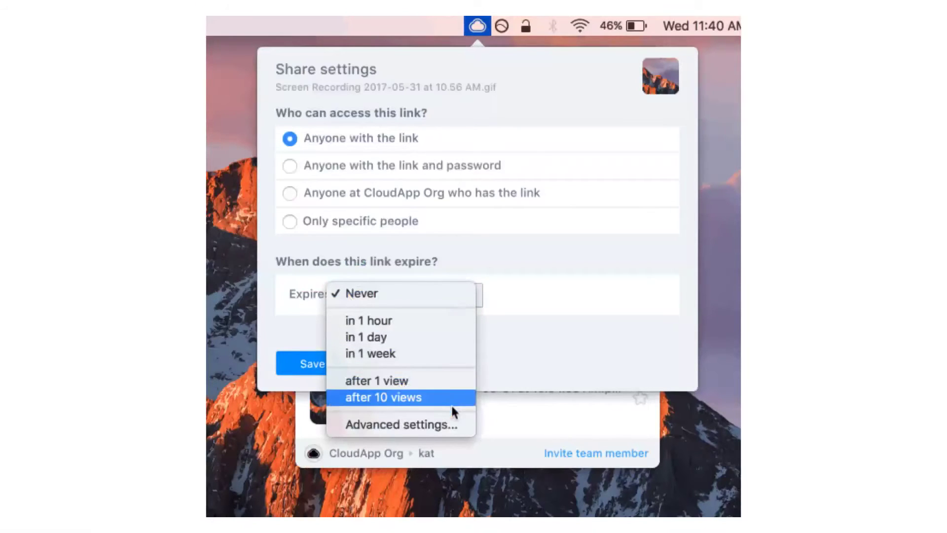
click(458, 507)
key(Escape)
- Recheck the expiry choices several more times unchanged, ending with the Expires dropdown open
click(477, 27)
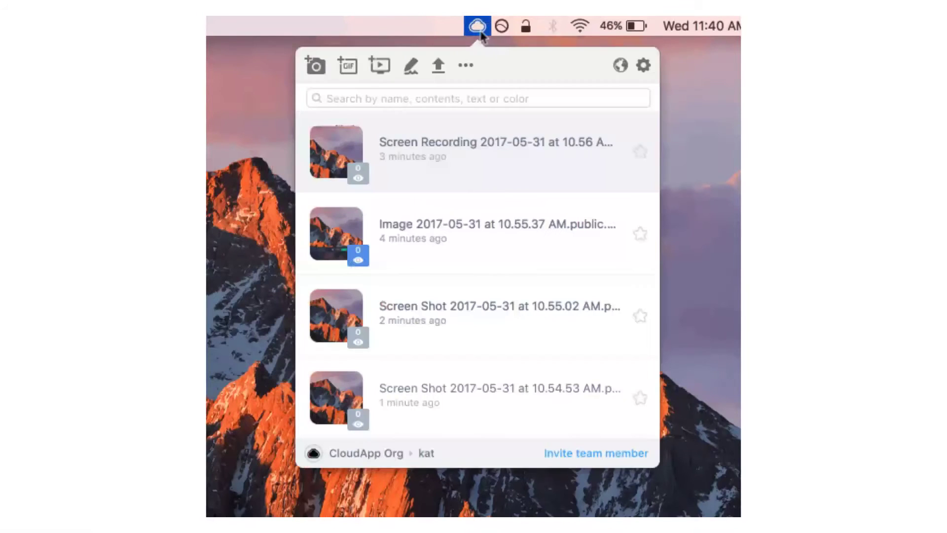
mouse_move(532, 126)
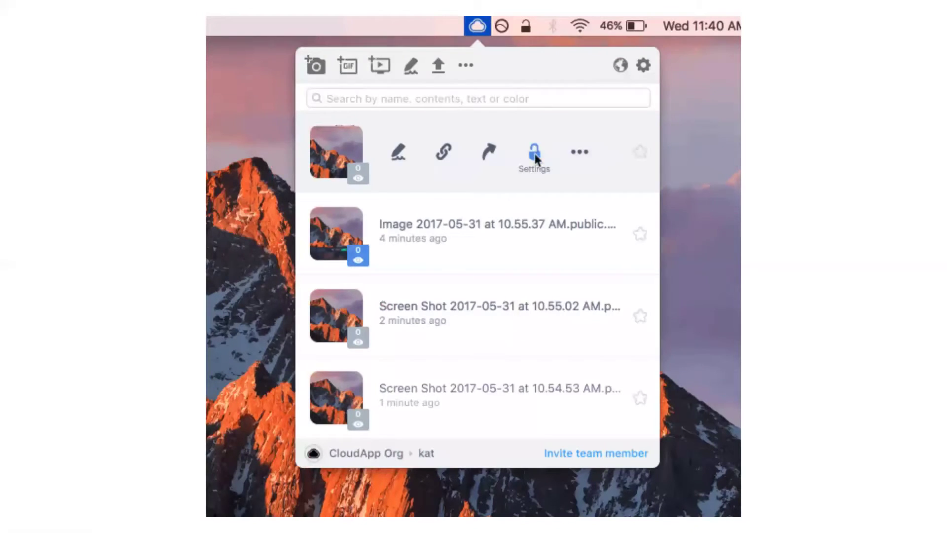
click(535, 151)
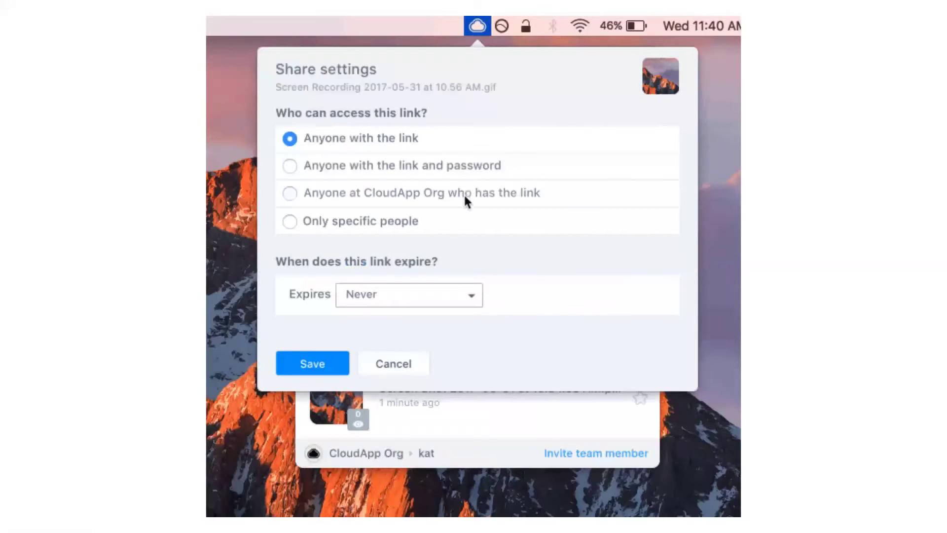
click(451, 295)
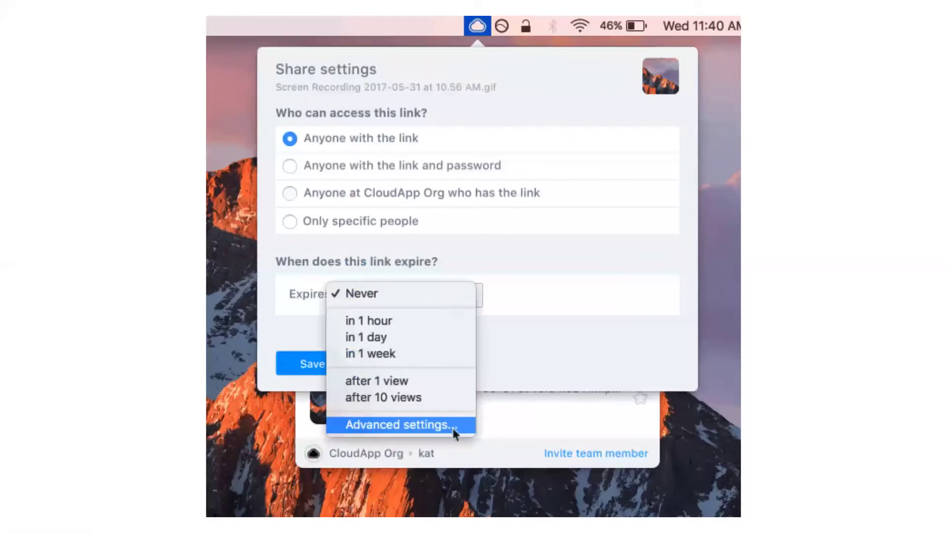
key(Escape)
key(Escape)
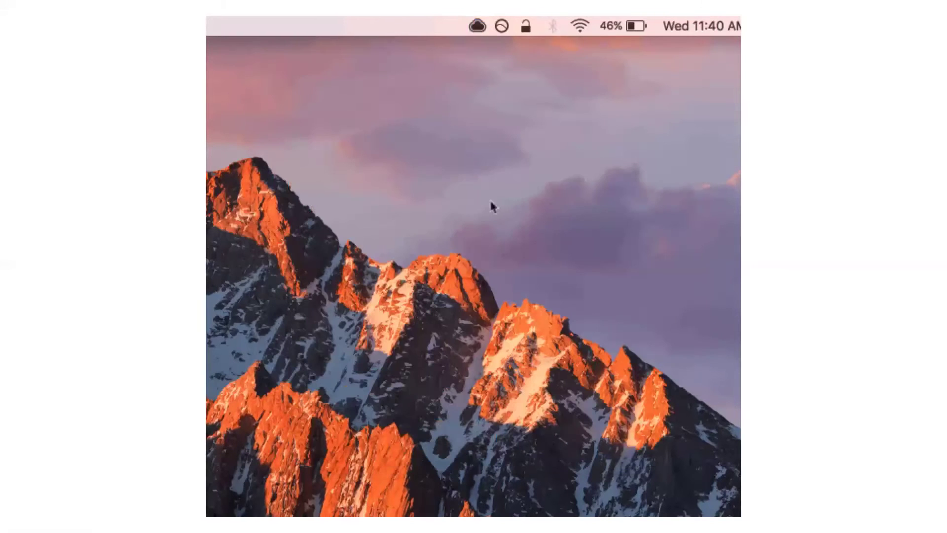
click(479, 28)
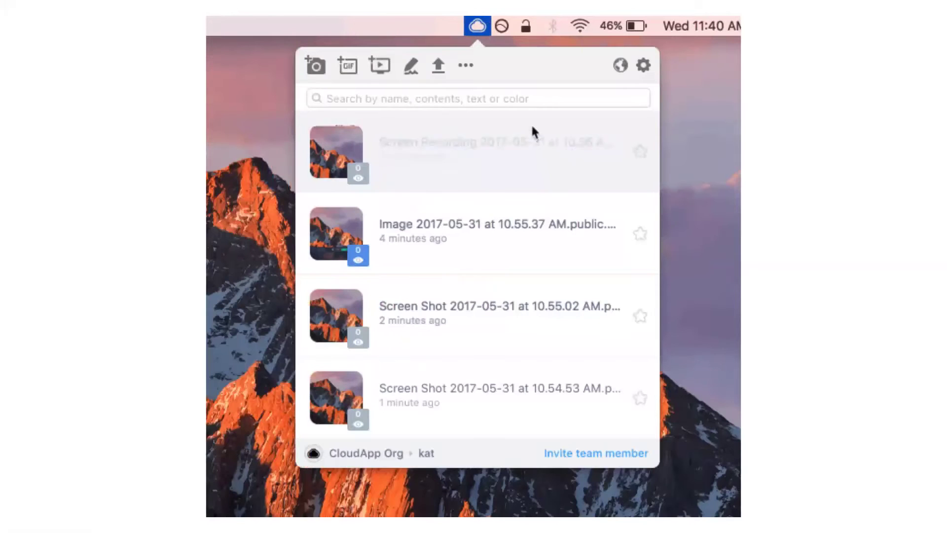
click(534, 153)
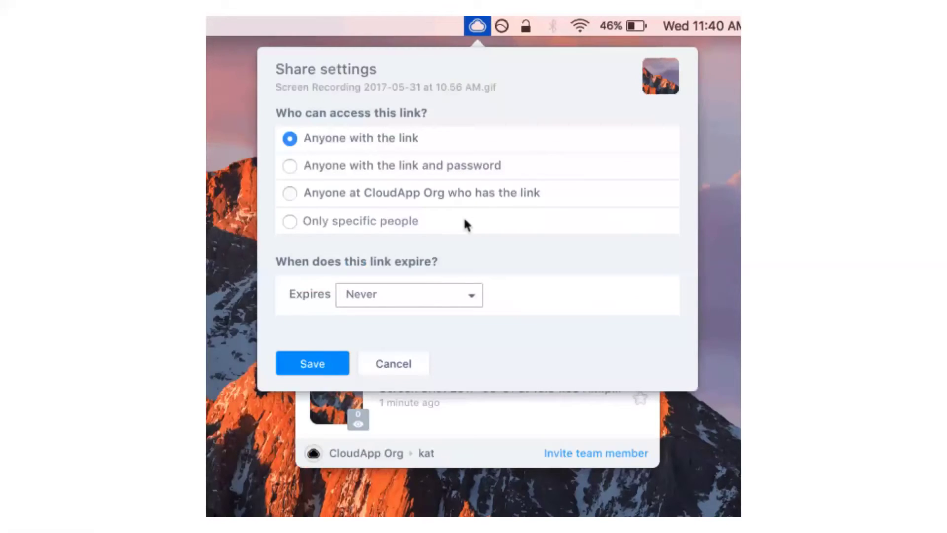
click(453, 299)
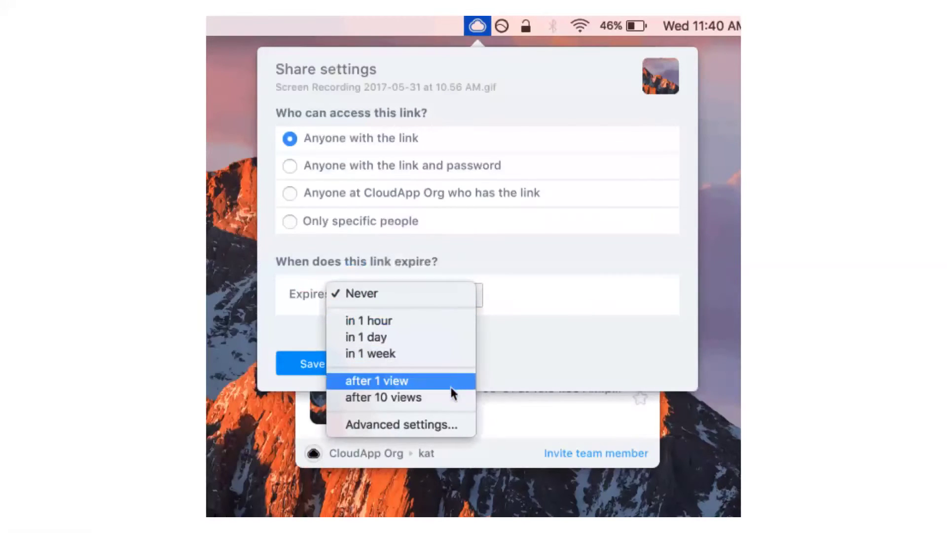
key(Escape)
key(Escape)
click(478, 26)
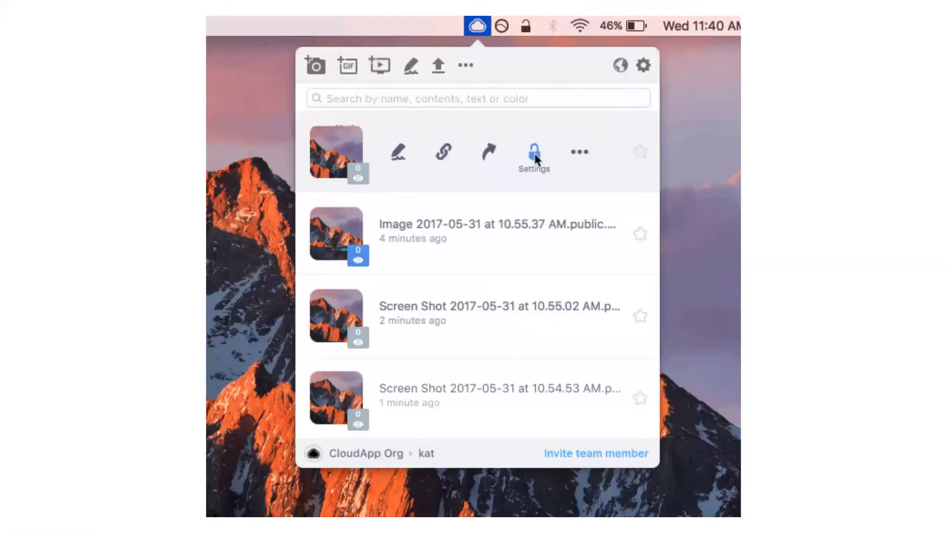
click(534, 146)
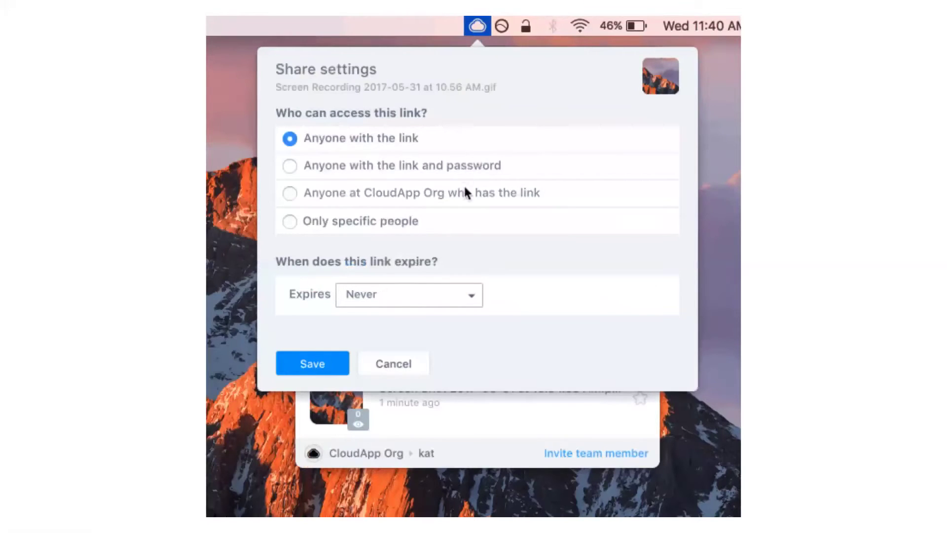
click(452, 296)
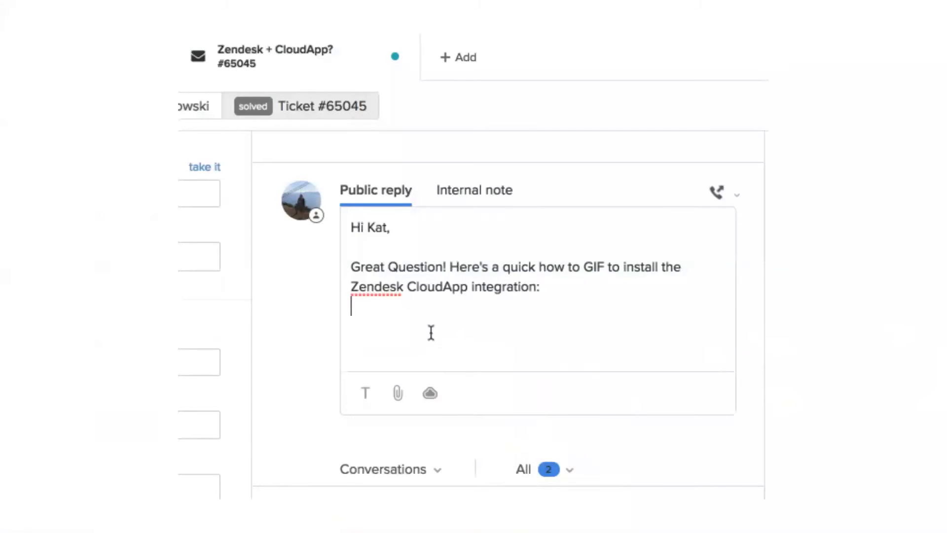
- Paste the how-to screen recording GIF from CloudApp drops into the reply below the integration sentence
click(430, 393)
mouse_move(555, 254)
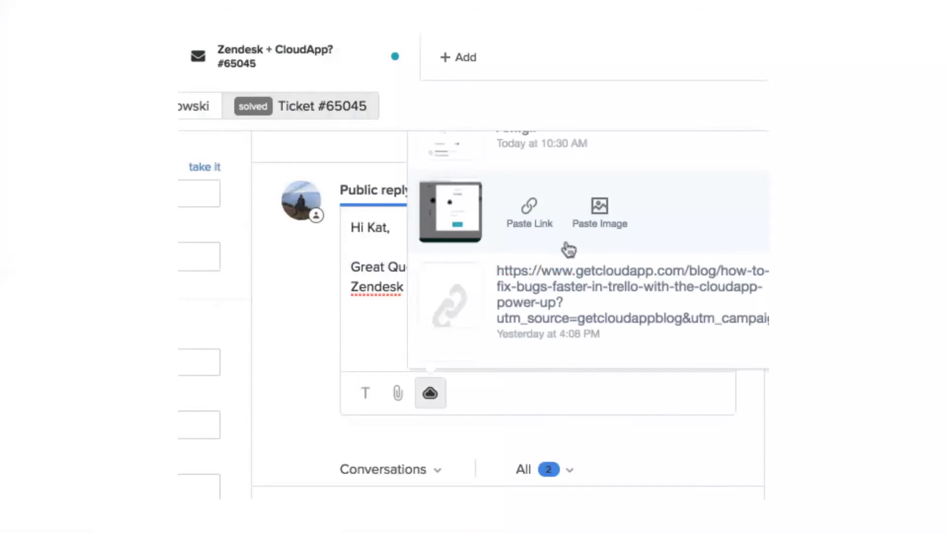
click(598, 217)
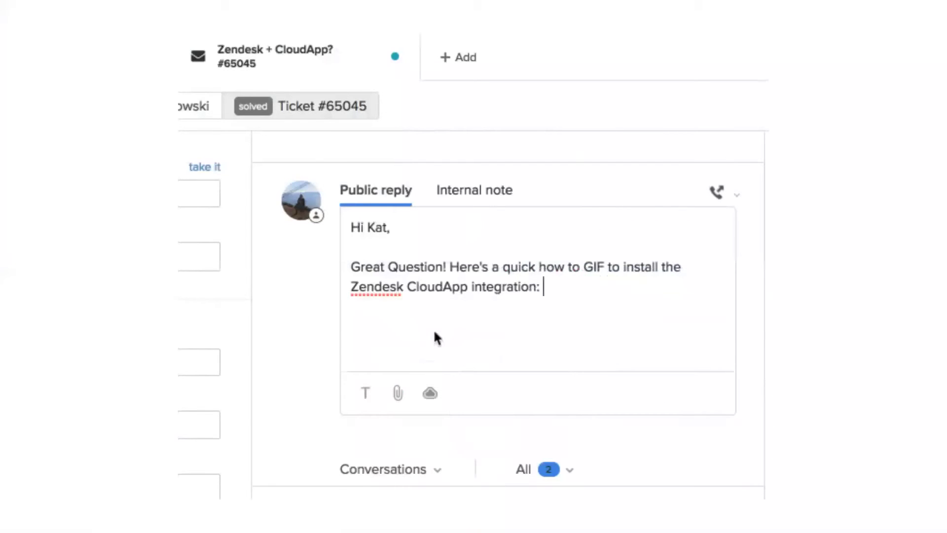
key(Return)
click(430, 392)
mouse_move(554, 258)
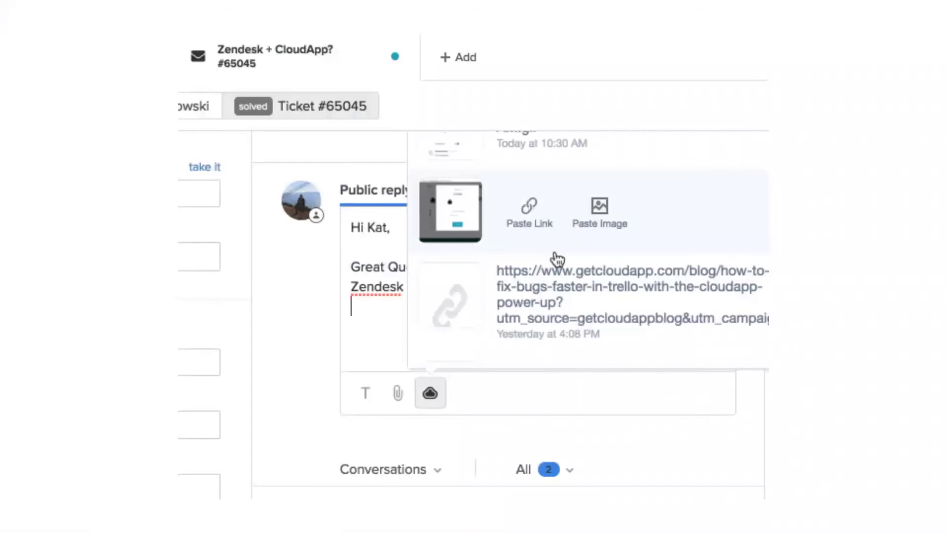
click(593, 221)
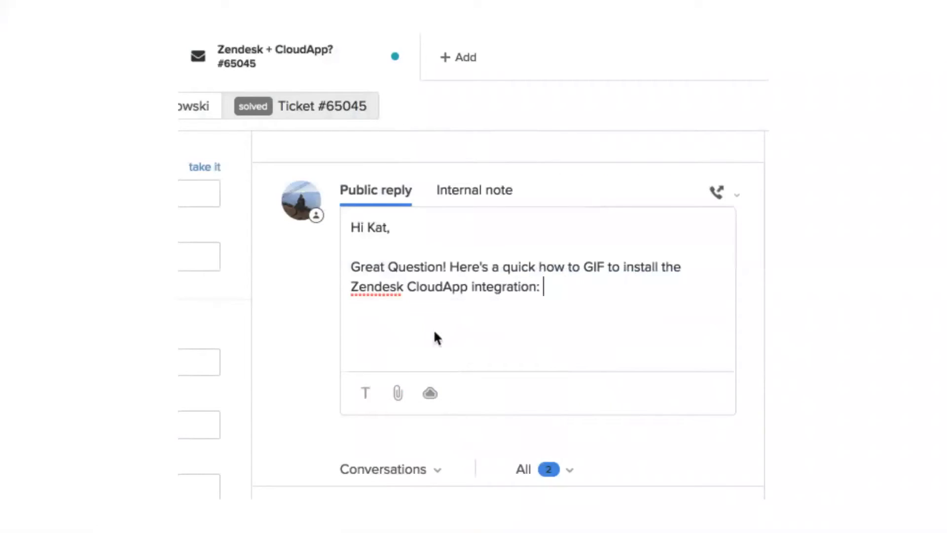
key(Return)
click(431, 393)
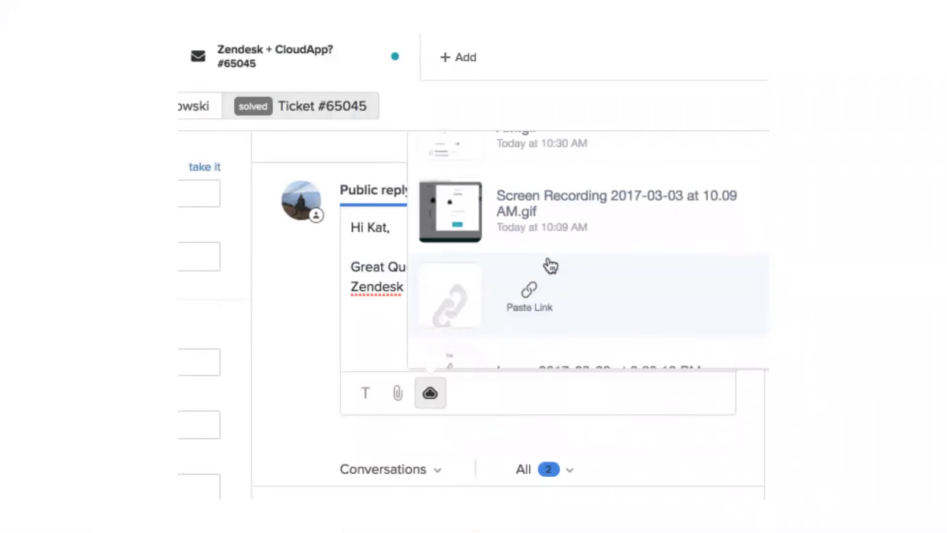
mouse_move(554, 258)
click(595, 217)
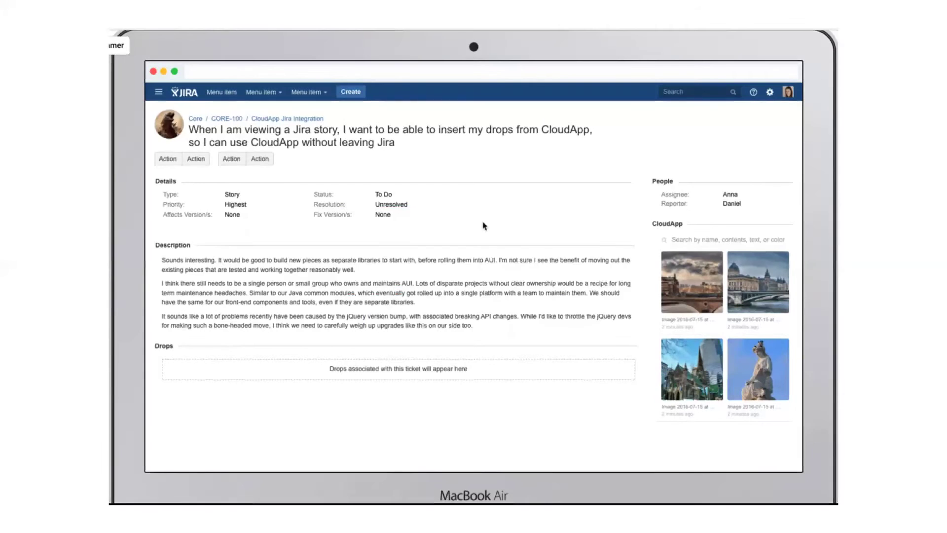
- Add the first image thumbnail from the CloudApp sidebar to the story's Drops area
click(690, 284)
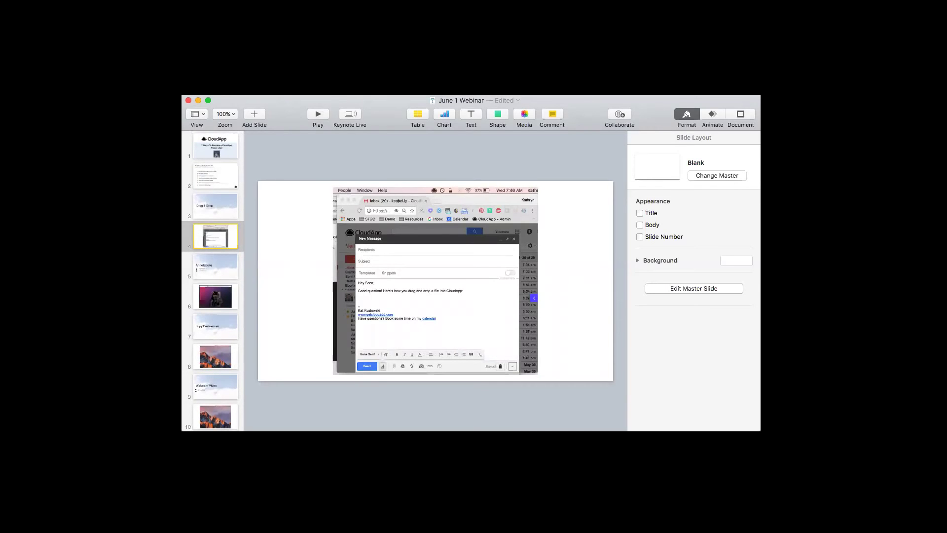
- Select and play the Gmail drag-and-drop movie on slide 4
click(437, 291)
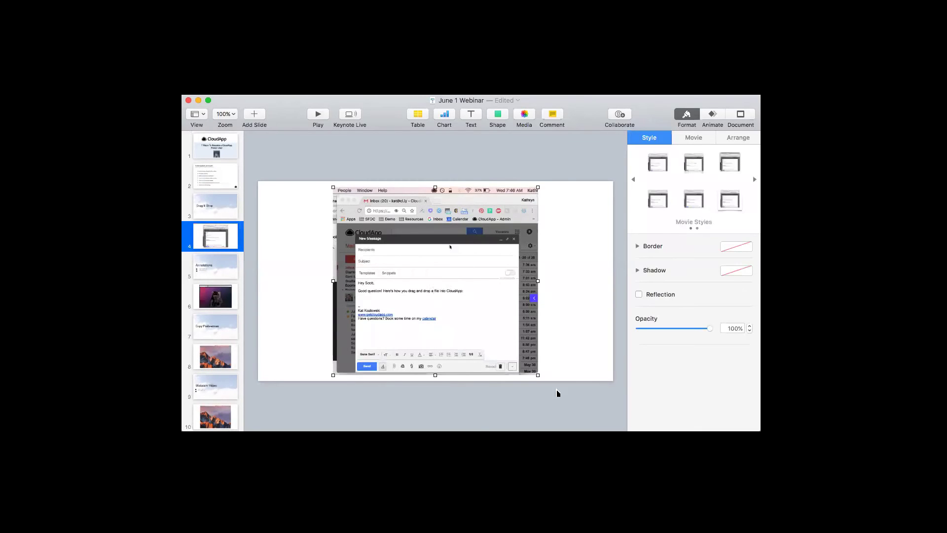